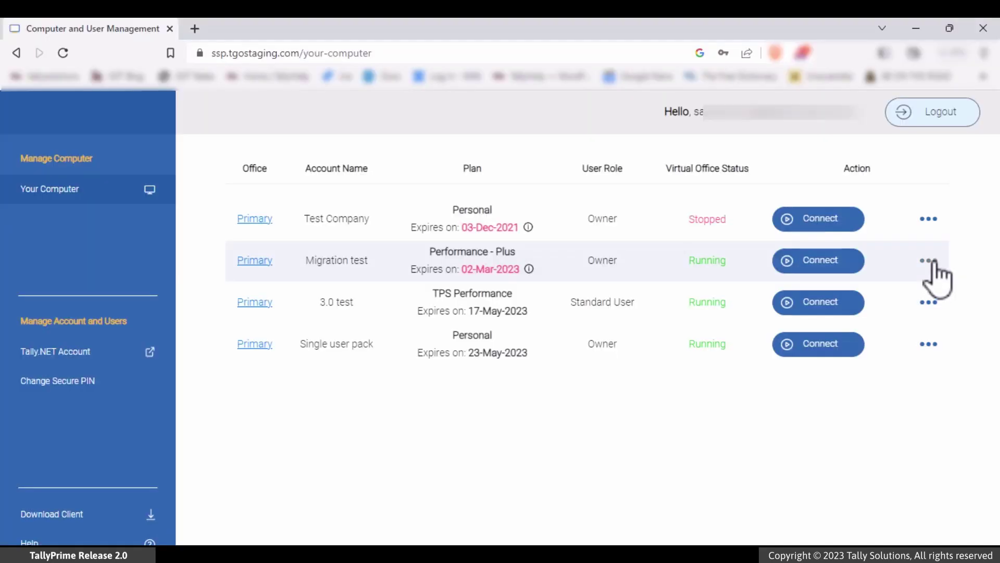
- Set Migration test's Advanced Settings option to sync with local applications to Yes, save, and confirm
{"action": "left_click", "coordinate": [928, 261]}
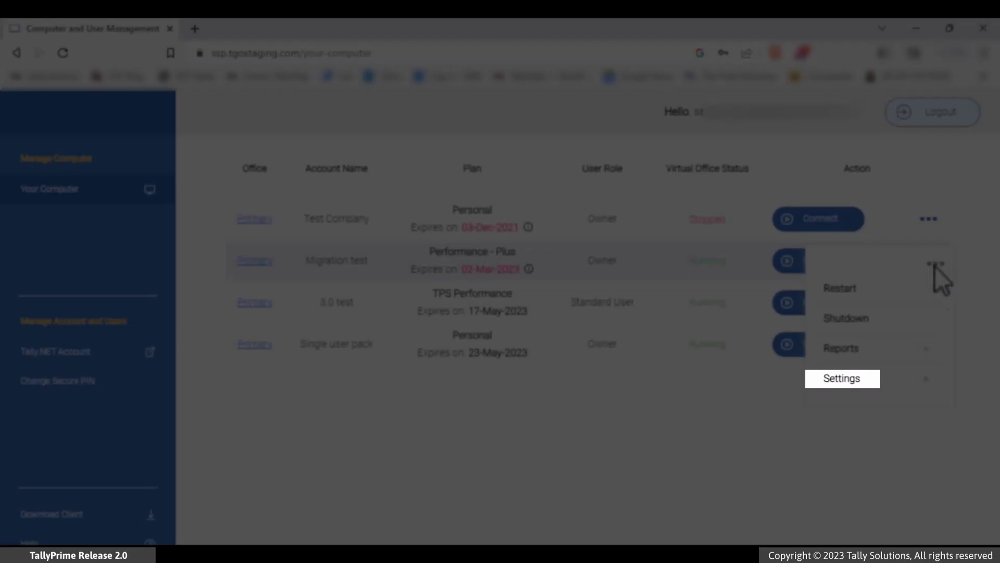
{"action": "mouse_move", "coordinate": [919, 378]}
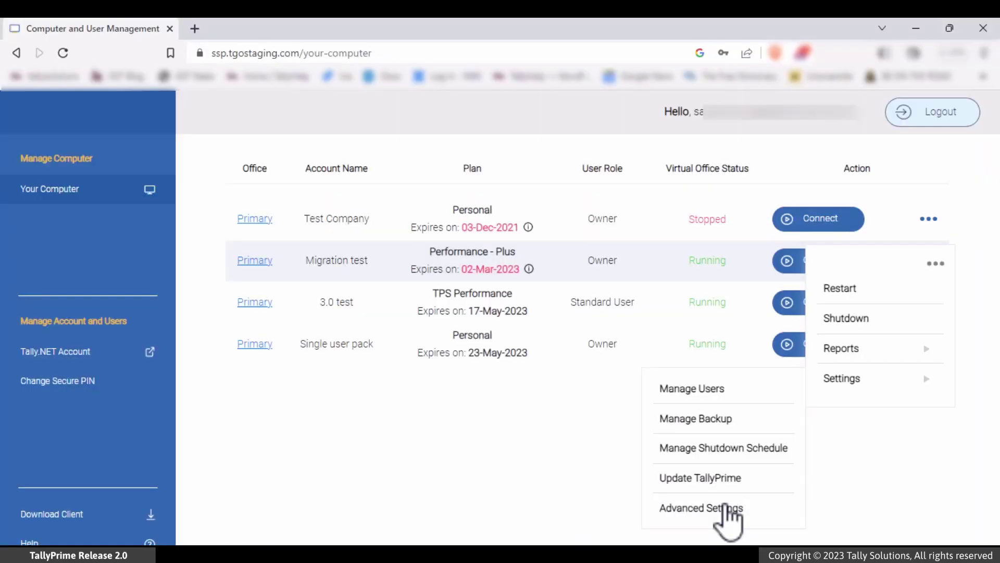
{"action": "left_click", "coordinate": [727, 508]}
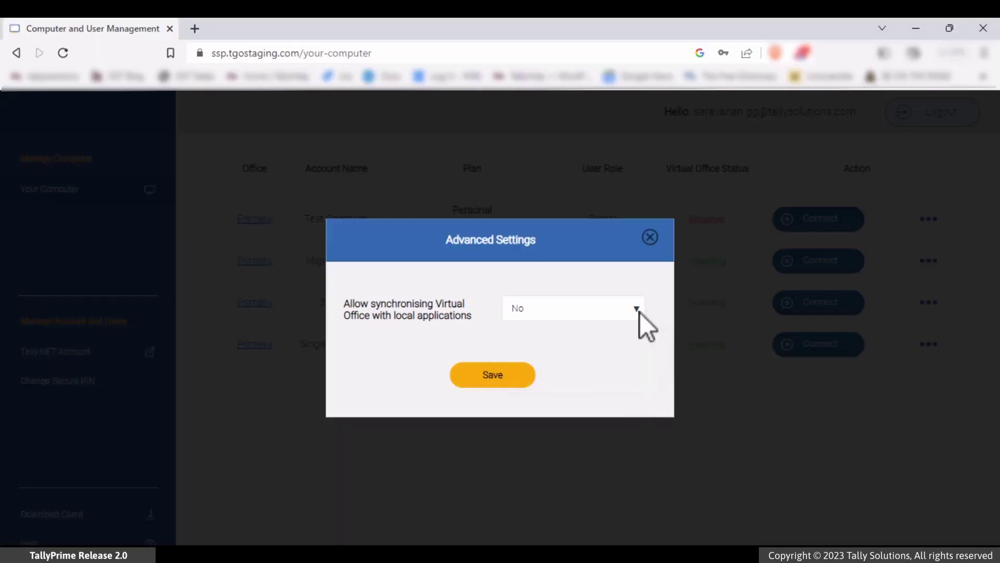
{"action": "left_click", "coordinate": [639, 312]}
{"action": "left_click", "coordinate": [620, 326]}
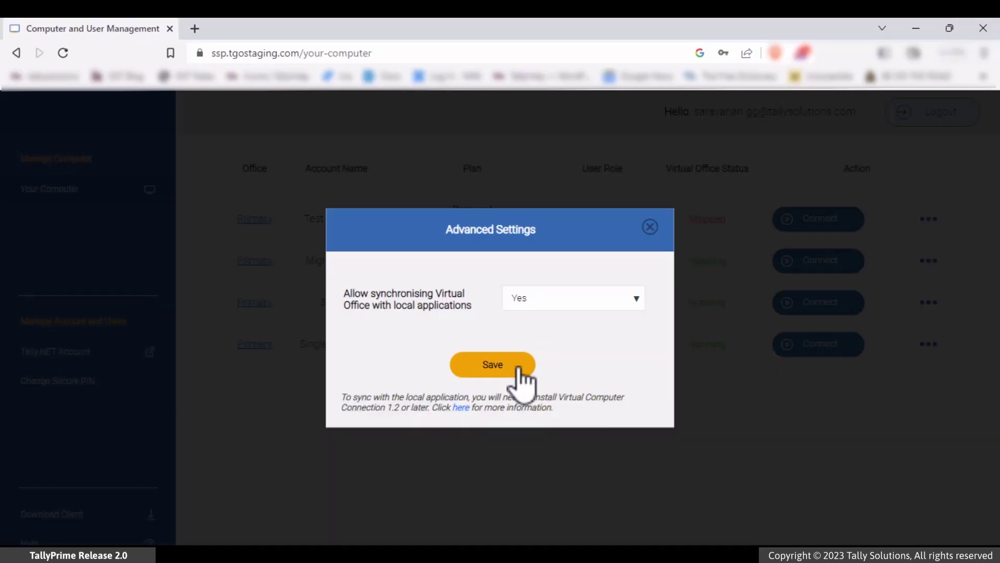
{"action": "left_click", "coordinate": [519, 371]}
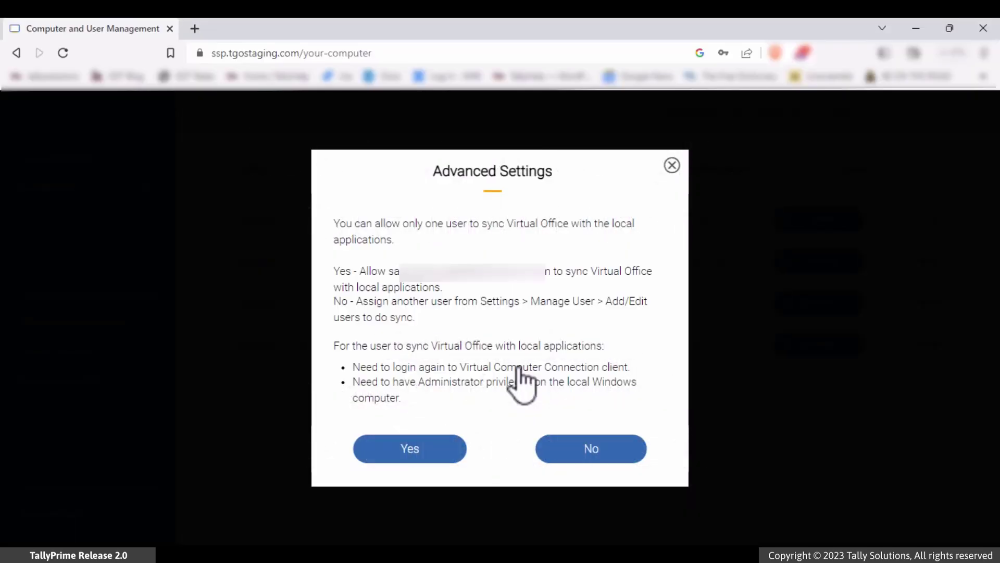
{"action": "left_click", "coordinate": [408, 446]}
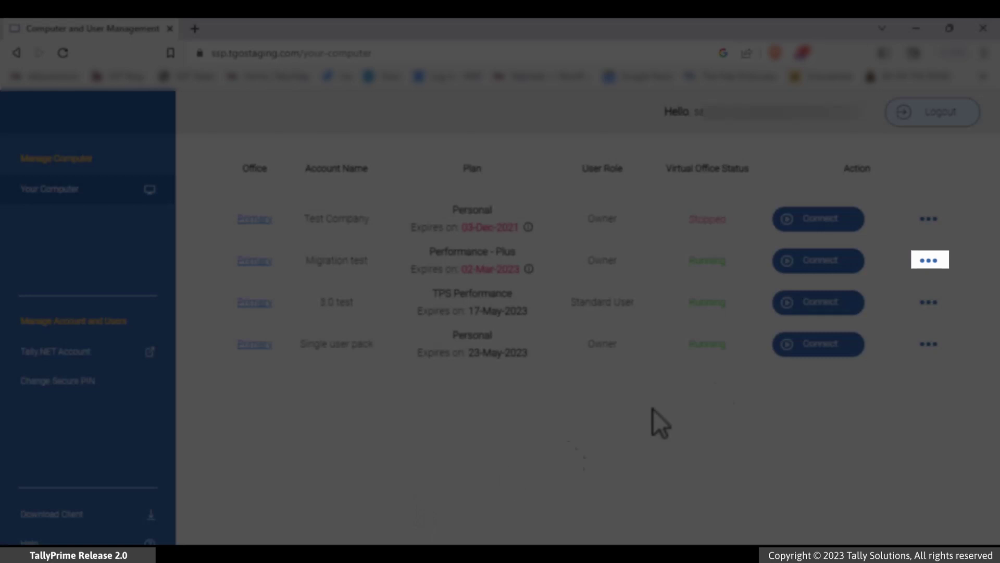
- Set the owner user's 'Allow to sync local applications' option to No and save it
{"action": "left_click", "coordinate": [934, 263]}
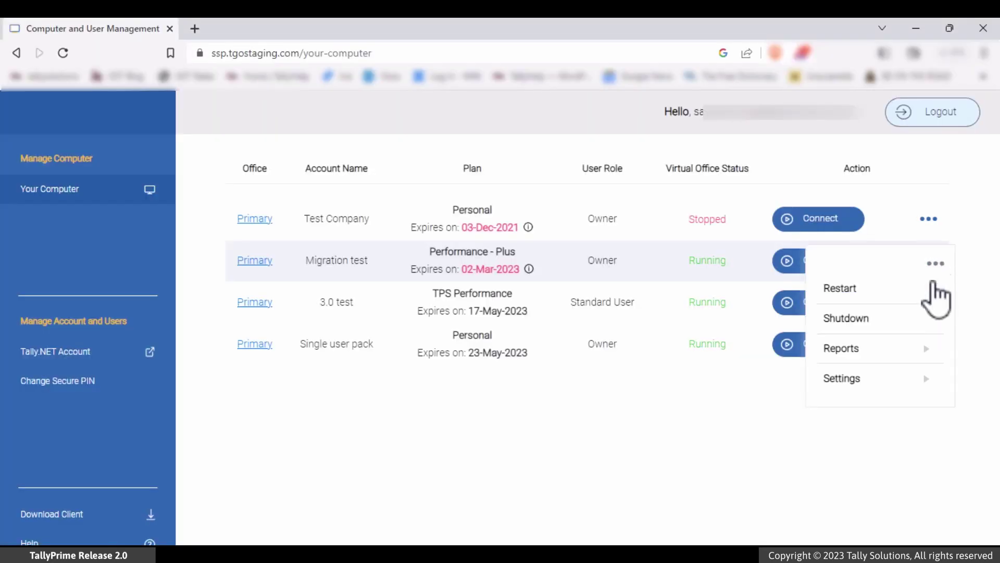
{"action": "mouse_move", "coordinate": [920, 377]}
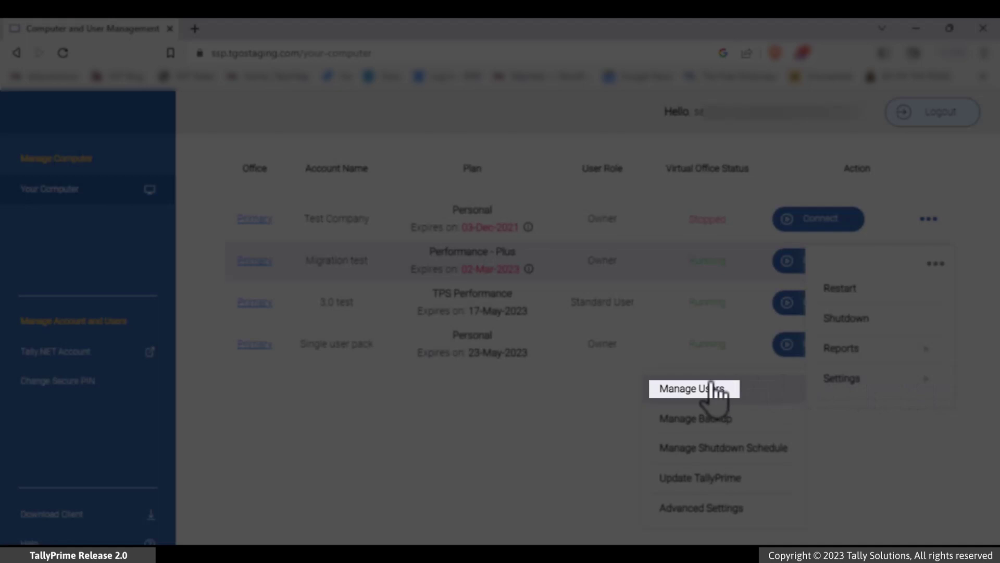
{"action": "left_click", "coordinate": [707, 388]}
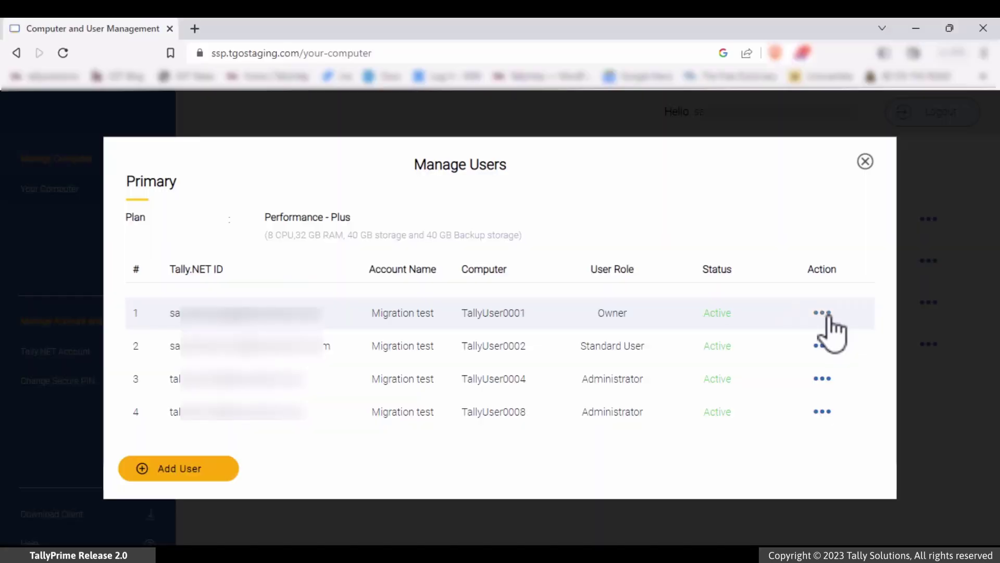
{"action": "left_click", "coordinate": [823, 313]}
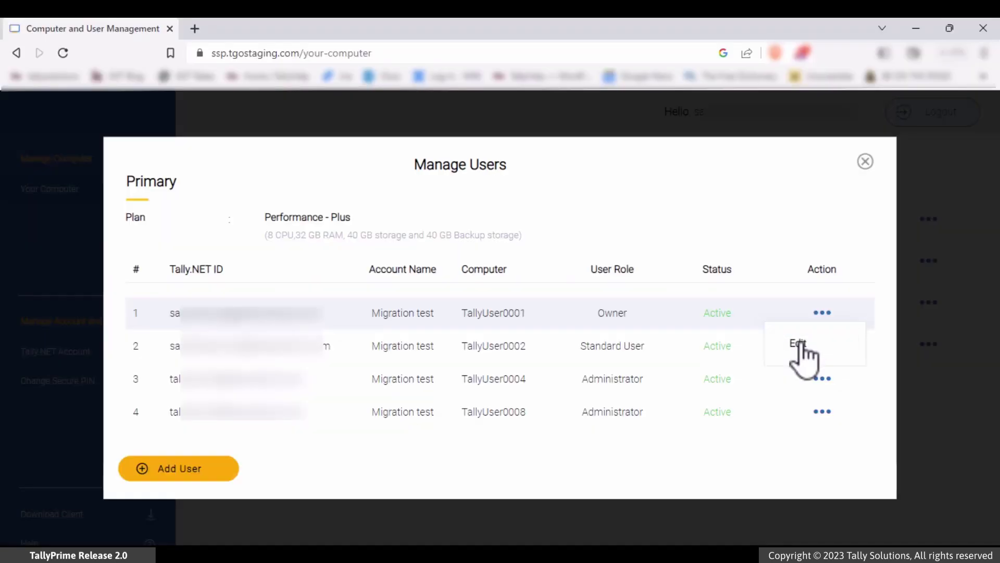
{"action": "left_click", "coordinate": [800, 343]}
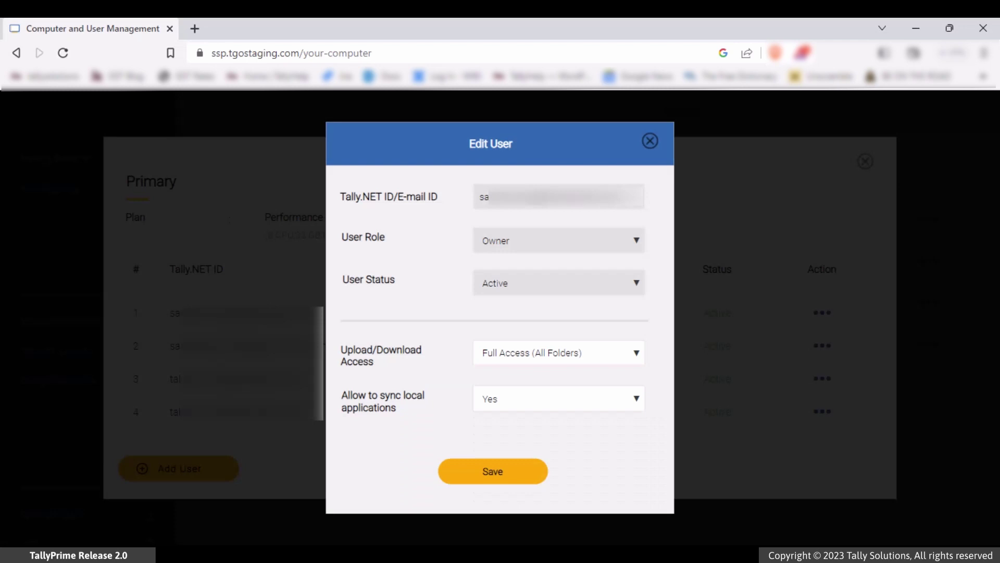
{"action": "left_click", "coordinate": [636, 396]}
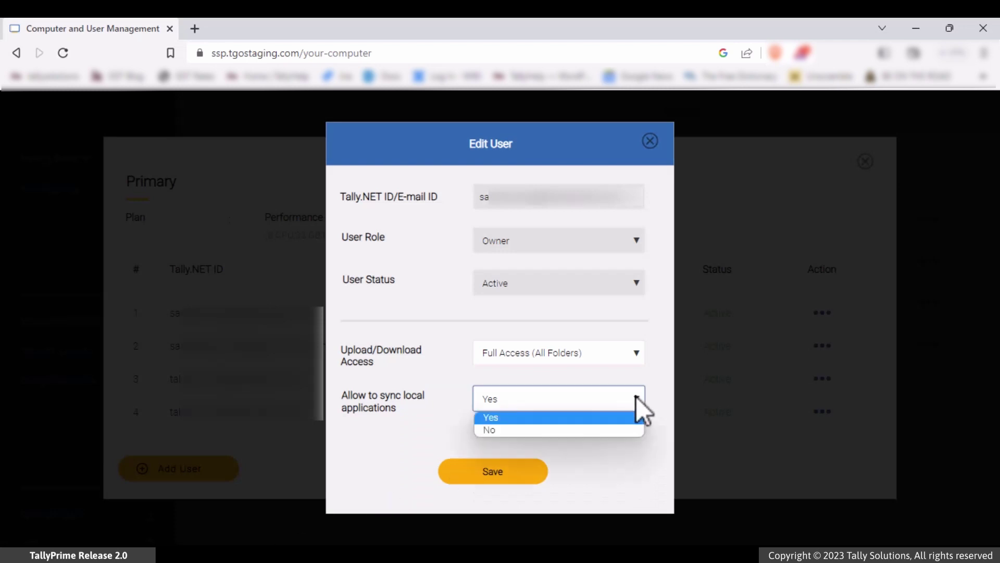
{"action": "left_click", "coordinate": [613, 427]}
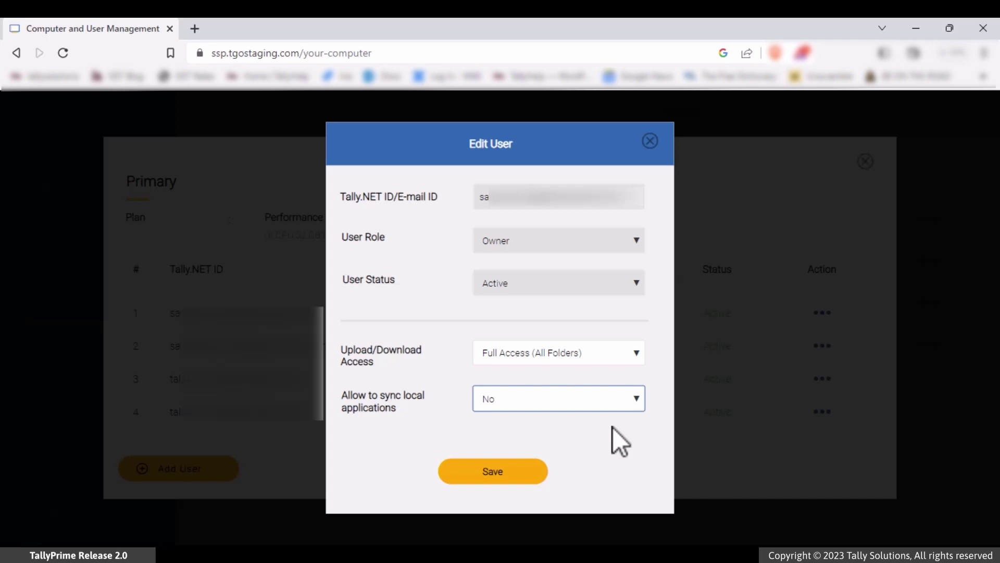
{"action": "left_click", "coordinate": [495, 472]}
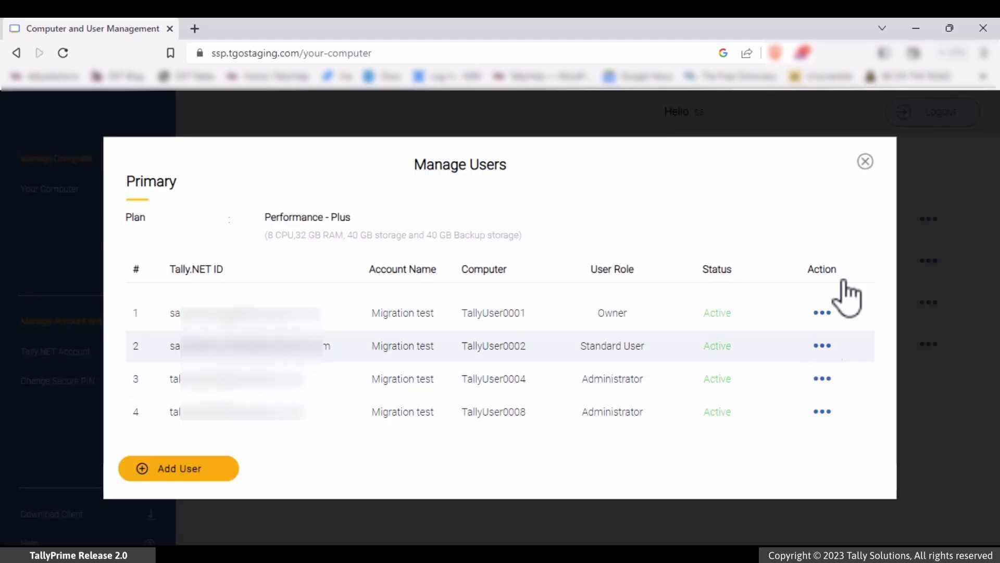
{"action": "left_click", "coordinate": [866, 162]}
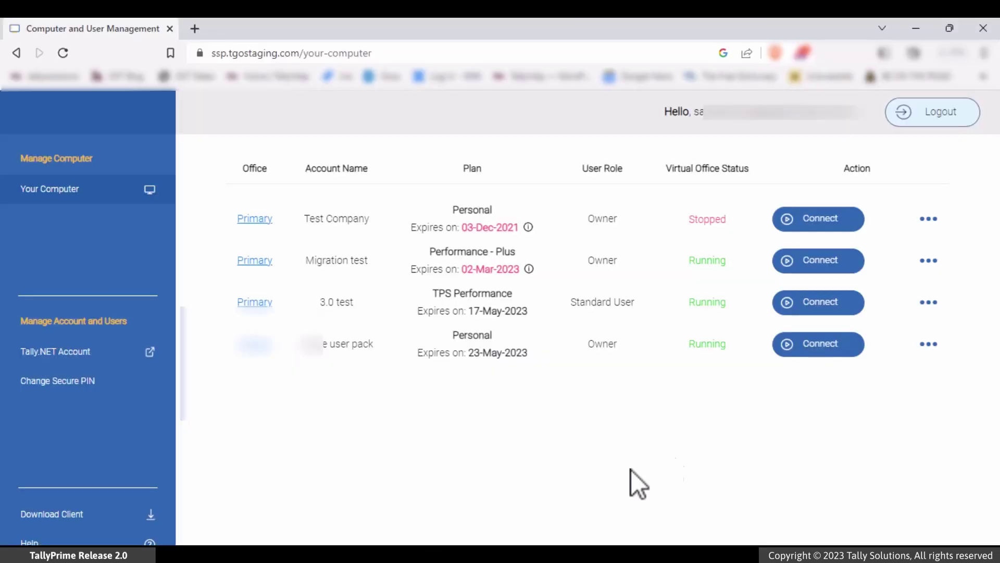
- Set TallyUser0002's 'Allow to sync local applications' option to Yes in the Edit User dialog
{"action": "left_click", "coordinate": [929, 260]}
{"action": "mouse_move", "coordinate": [882, 379]}
{"action": "left_click", "coordinate": [706, 387]}
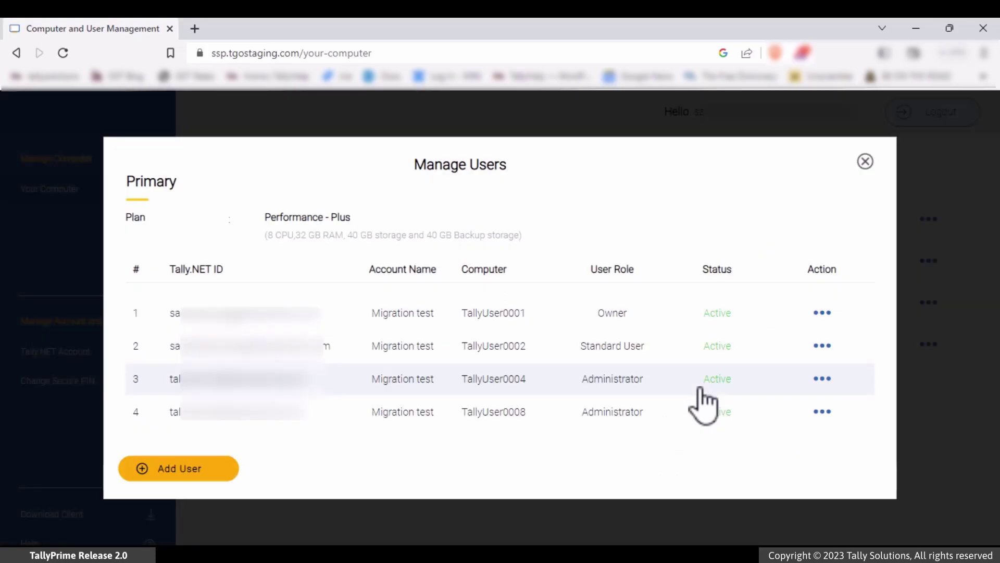
{"action": "left_click", "coordinate": [823, 345]}
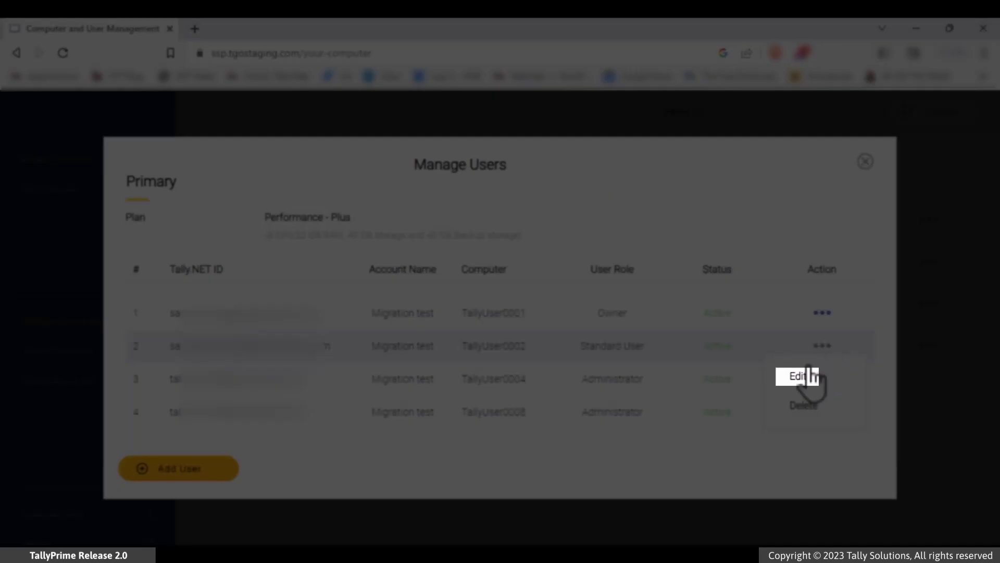
{"action": "left_click", "coordinate": [797, 376]}
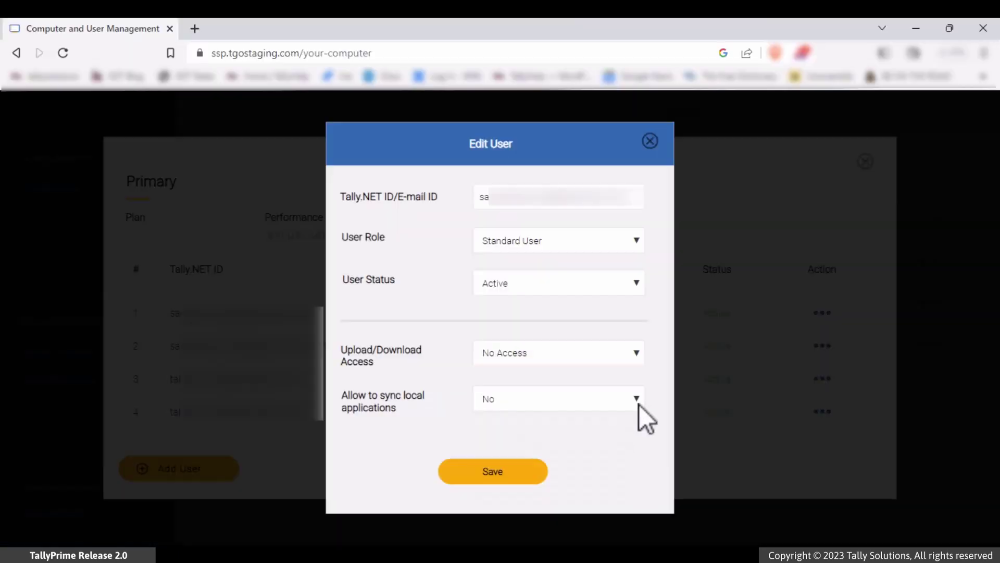
{"action": "left_click", "coordinate": [637, 399]}
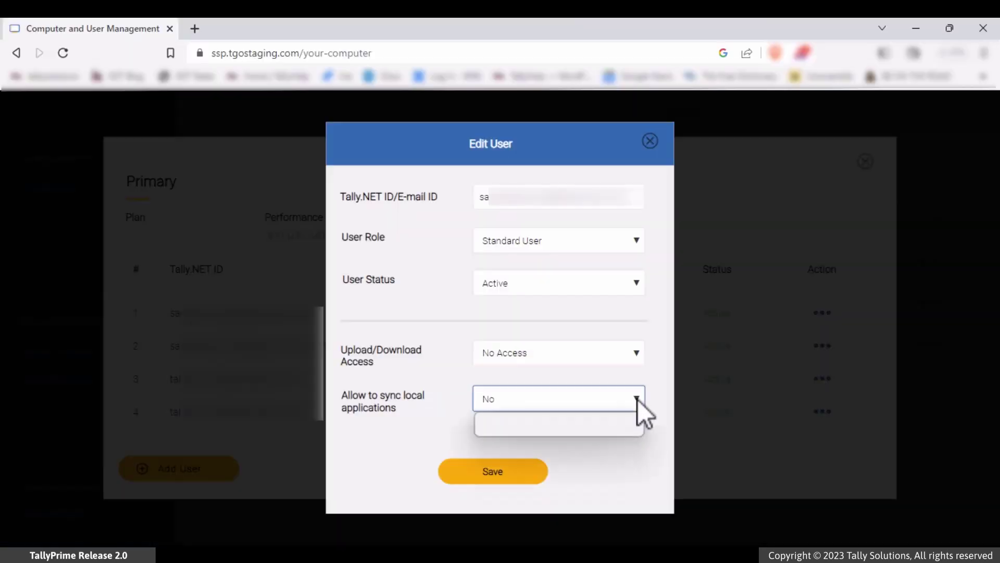
{"action": "left_click", "coordinate": [566, 421]}
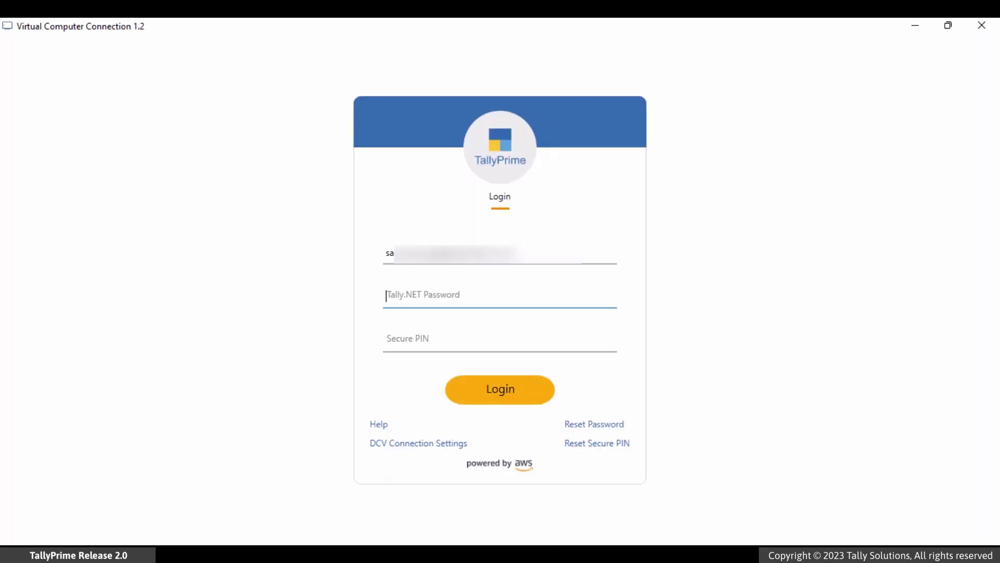
- Log in to Virtual Computer Connection with the Tally.NET password and Secure PIN
{"action": "type", "text": "*****"}
{"action": "key", "text": "Tab"}
{"action": "type", "text": "******"}
{"action": "left_click", "coordinate": [482, 403]}
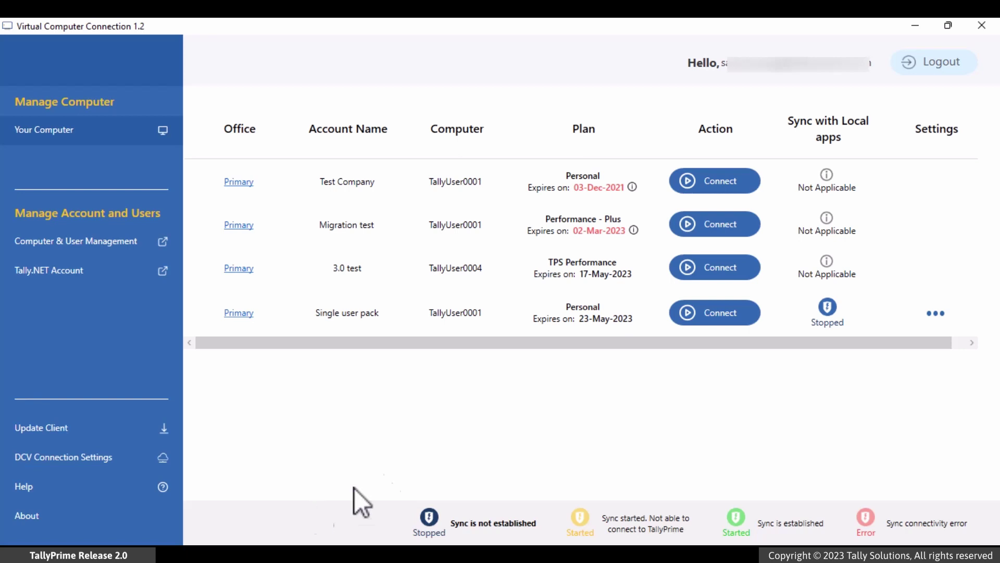
- Start syncing the Single user pack account with local apps
{"action": "left_click", "coordinate": [827, 307]}
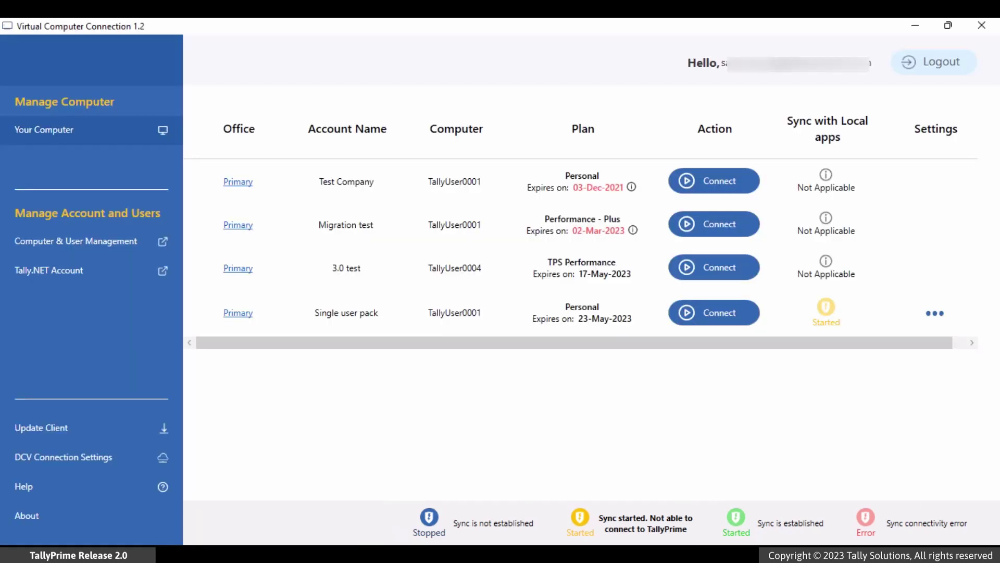
- Connect to the Single user pack virtual computer
{"action": "left_click", "coordinate": [720, 314]}
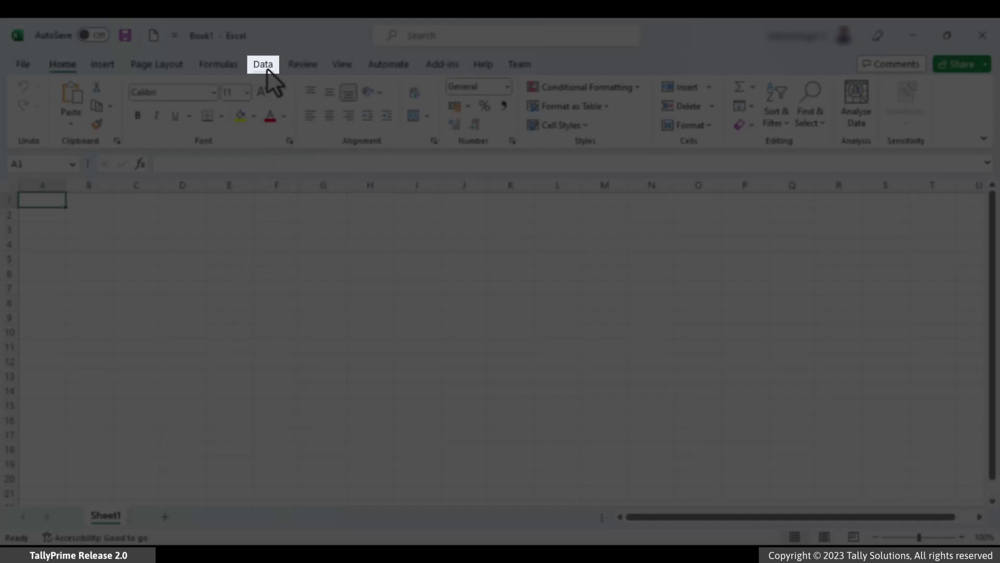
- Start a From Microsoft Query import from Excel's Get Data > From Other Sources menu
{"action": "left_click", "coordinate": [267, 68]}
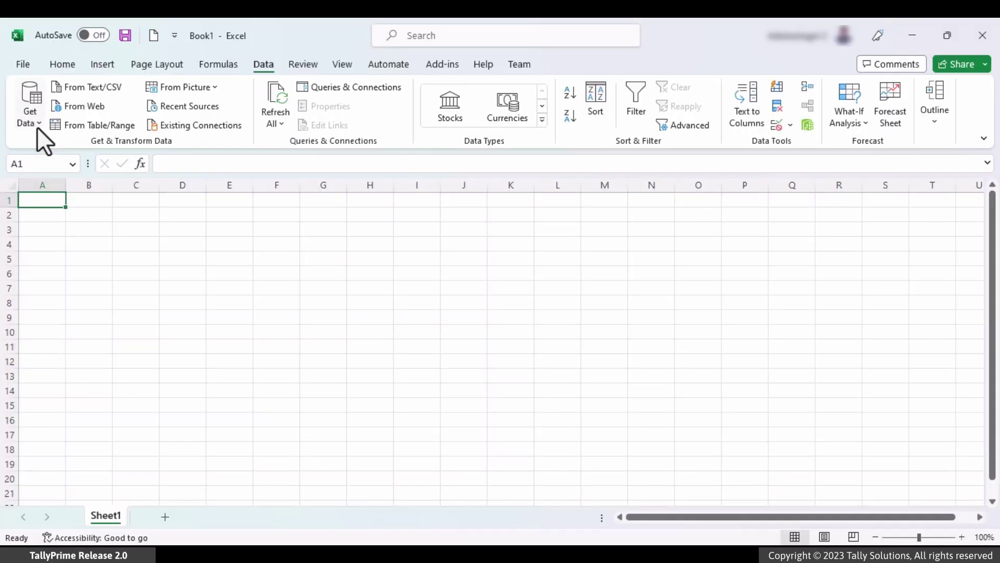
{"action": "left_click", "coordinate": [38, 137]}
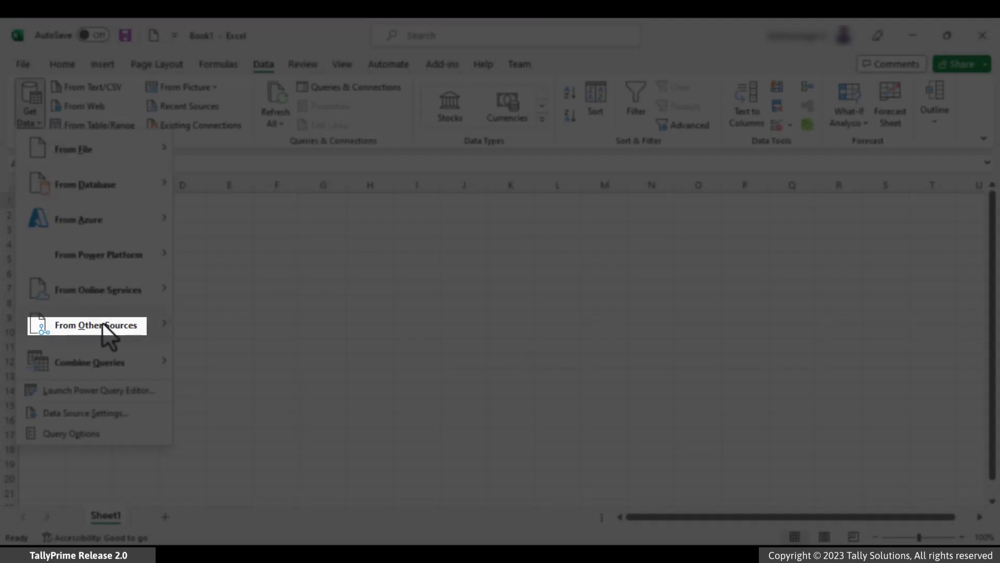
{"action": "left_click", "coordinate": [102, 323]}
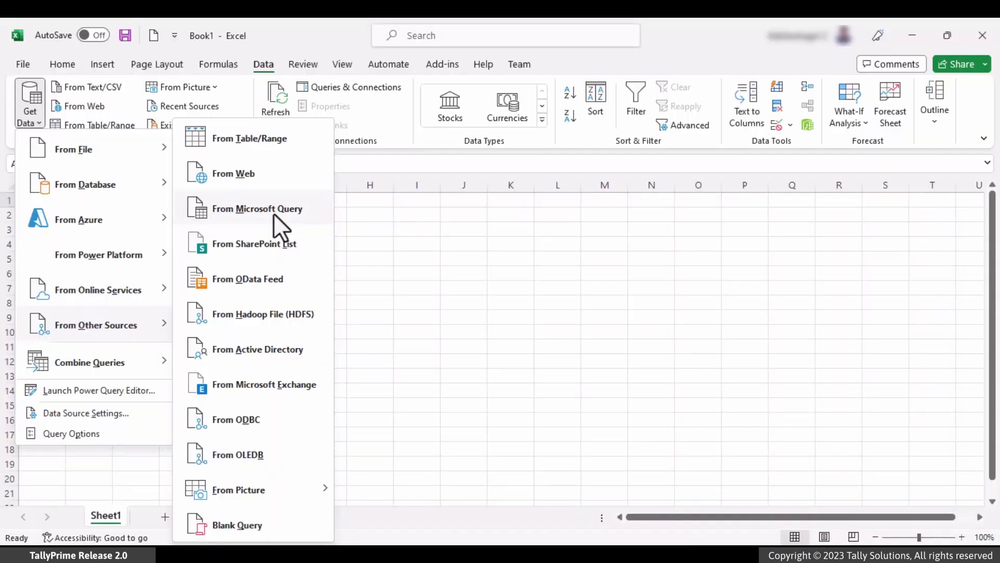
{"action": "left_click", "coordinate": [273, 209]}
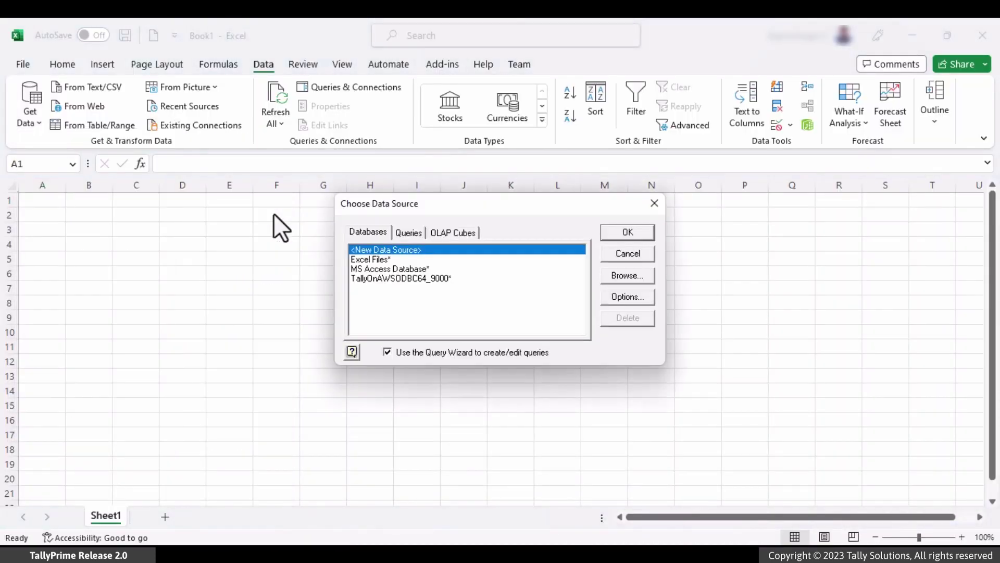
- Choose the TallyOnAWSODBC64_9000 data source and add Ledger's $Name column
{"action": "key", "text": "Down"}
{"action": "key", "text": "Down"}
{"action": "key", "text": "Down"}
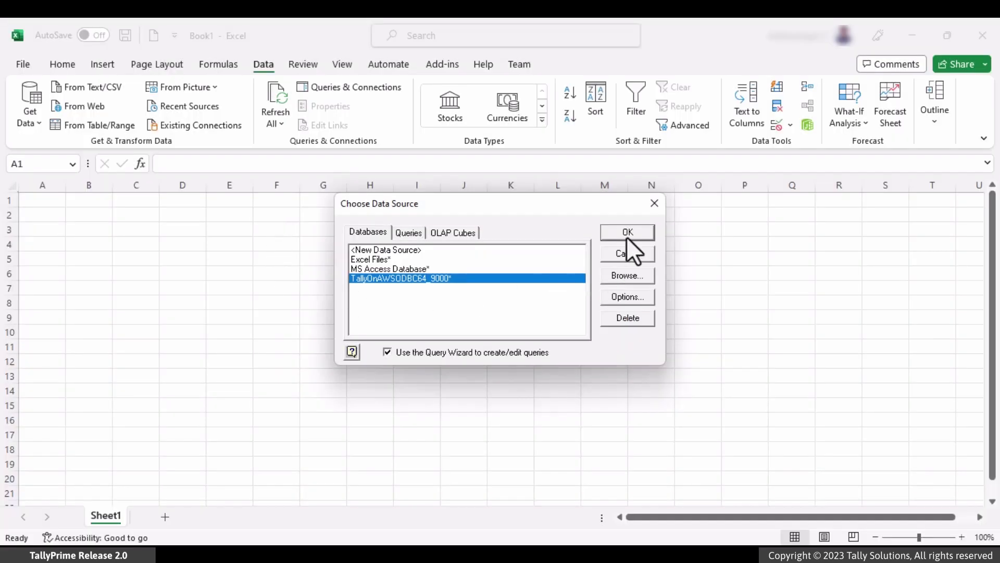
{"action": "left_click", "coordinate": [627, 233]}
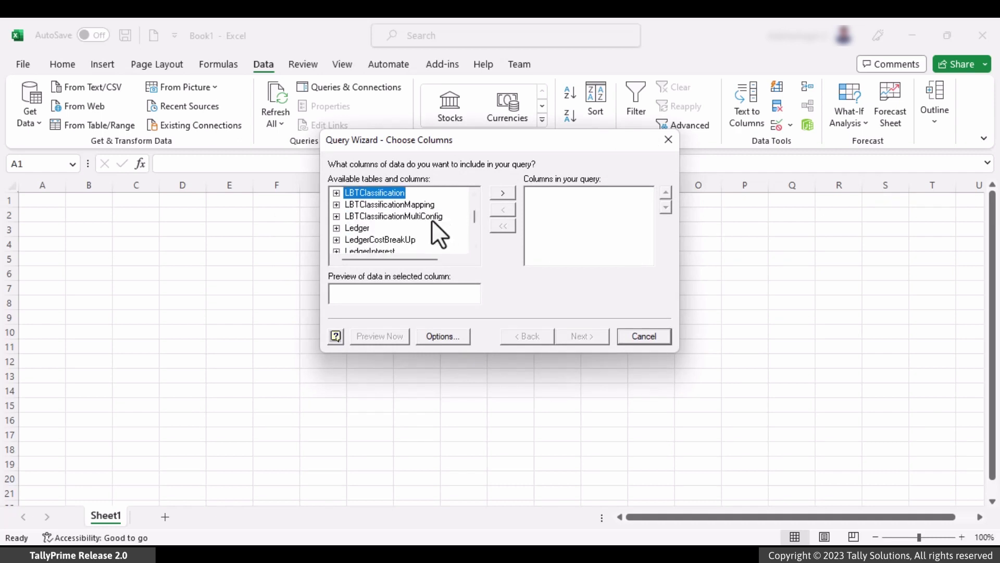
{"action": "left_click", "coordinate": [337, 228]}
{"action": "scroll", "coordinate": [459, 214], "scroll_direction": "down", "scroll_amount": 5}
{"action": "double_click", "coordinate": [417, 227]}
- Add Ledger's $Parent, $OpeningBalance and $_ClosingBalance columns to the query
{"action": "scroll", "coordinate": [448, 213], "scroll_direction": "down", "scroll_amount": 5}
{"action": "left_click", "coordinate": [380, 205]}
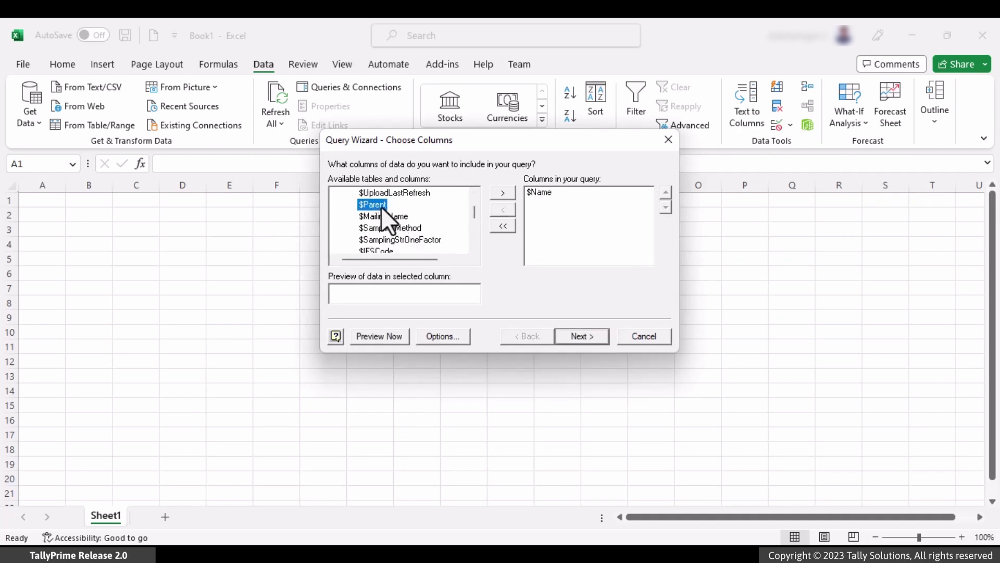
{"action": "left_click", "coordinate": [498, 194]}
{"action": "scroll", "coordinate": [449, 208], "scroll_direction": "down", "scroll_amount": 10}
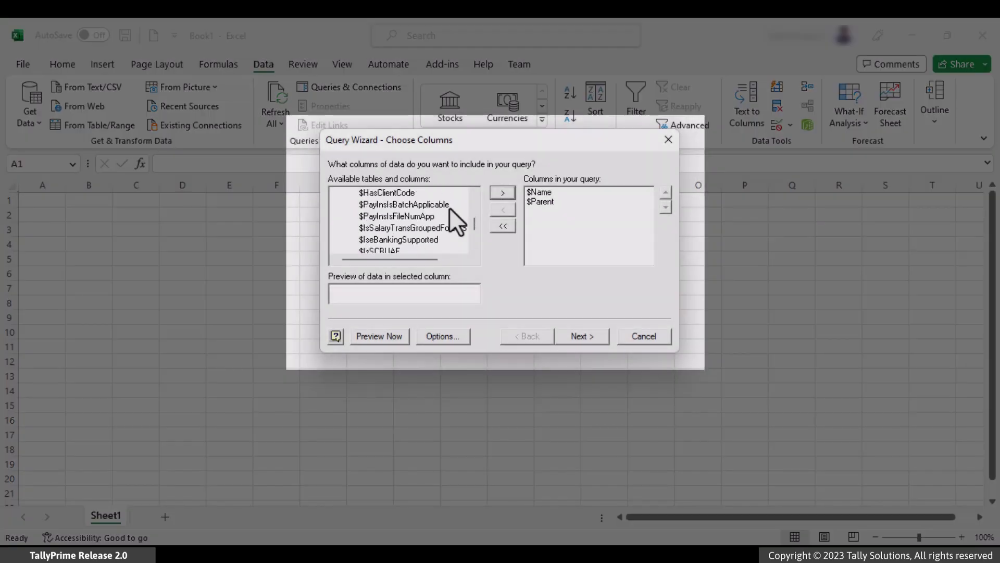
{"action": "left_click", "coordinate": [411, 241]}
{"action": "left_click", "coordinate": [502, 193]}
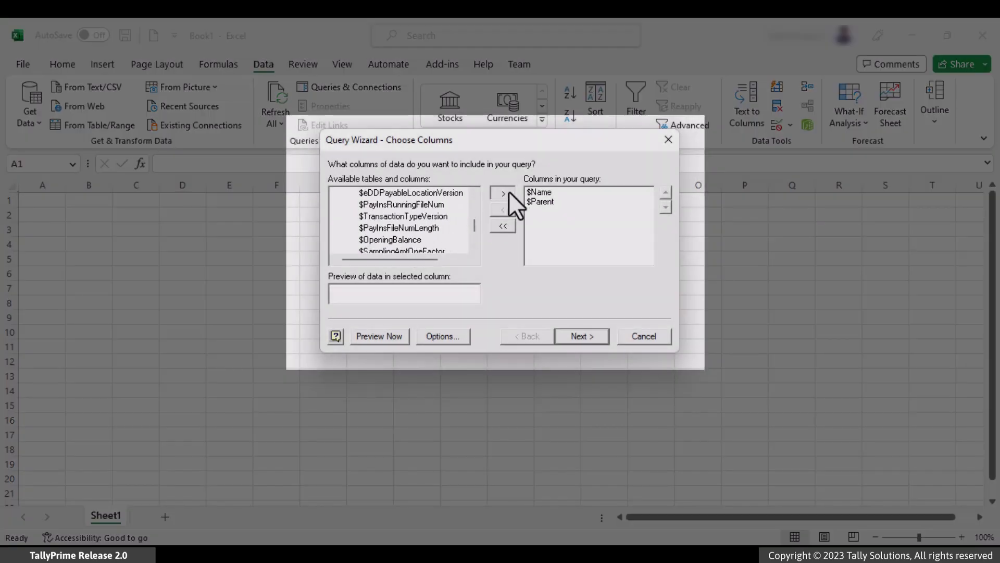
{"action": "scroll", "coordinate": [456, 215], "scroll_direction": "down", "scroll_amount": 4}
{"action": "left_click", "coordinate": [411, 217]}
{"action": "left_click", "coordinate": [502, 193]}
- Skip filtering and sorting and finish the Query Wizard, returning data to Excel
{"action": "left_click", "coordinate": [575, 336]}
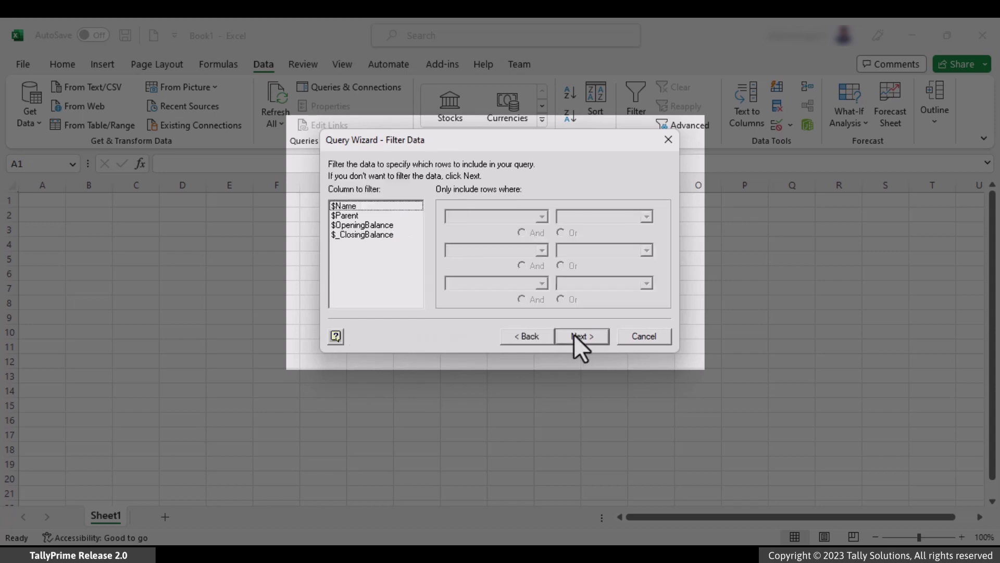
{"action": "left_click", "coordinate": [574, 334]}
{"action": "left_click", "coordinate": [579, 336]}
{"action": "left_click", "coordinate": [580, 335]}
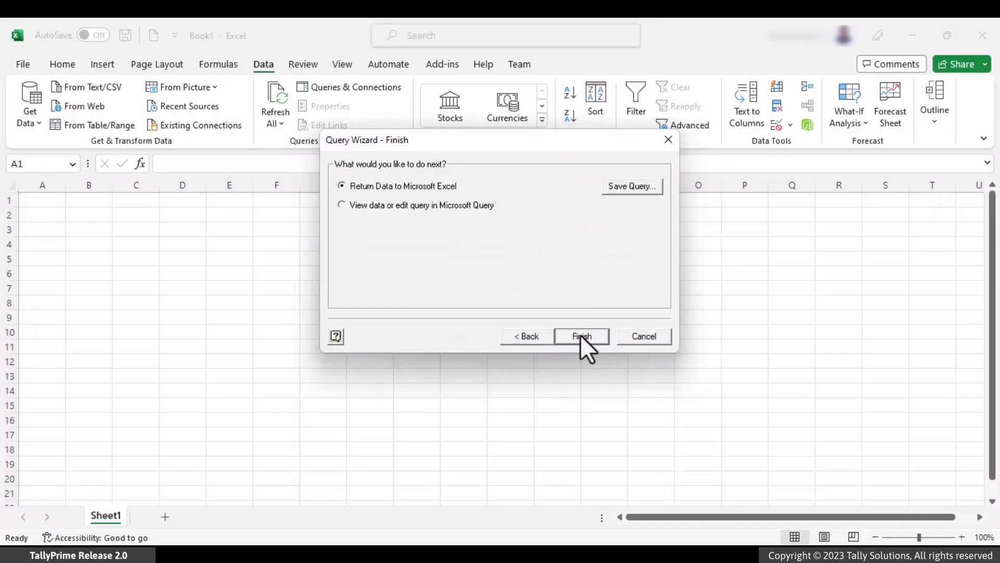
- Import the ledger query results as a table at $A$1 of the existing worksheet
{"action": "left_click", "coordinate": [759, 419]}
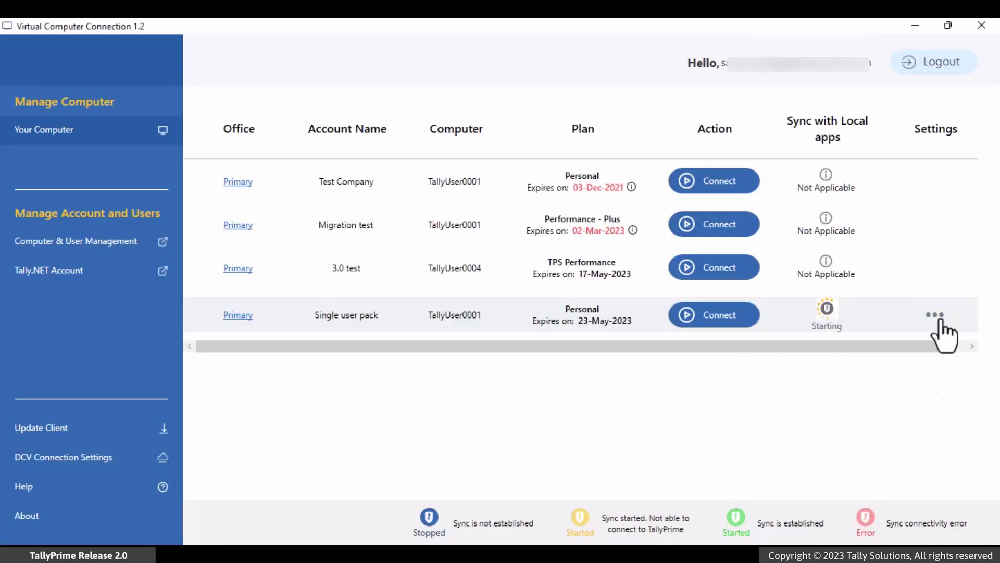
- Toggle both auto-sync options on and back off, then view Sync Connectivity Information
{"action": "left_click", "coordinate": [938, 317]}
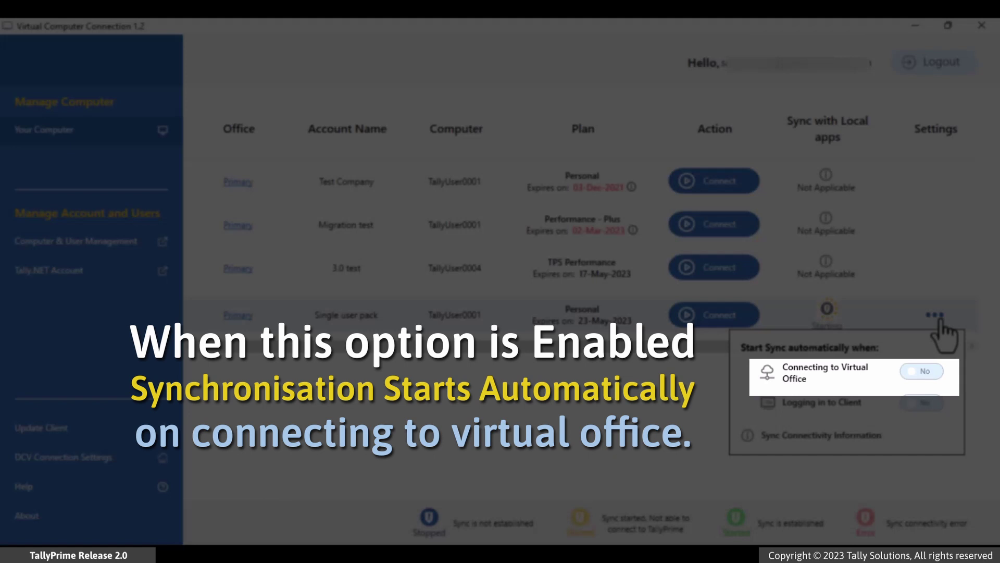
{"action": "left_click", "coordinate": [933, 372]}
{"action": "left_click", "coordinate": [936, 371]}
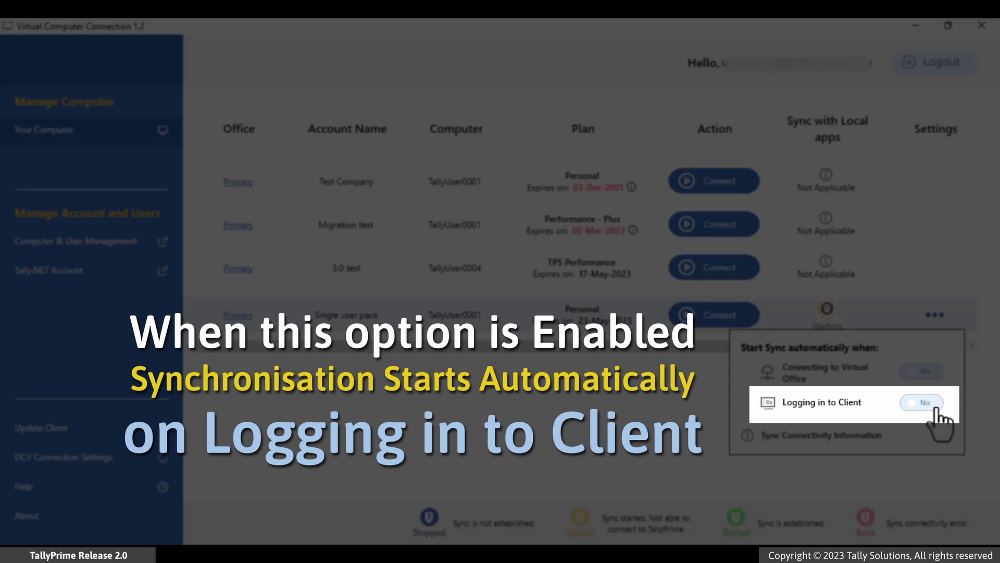
{"action": "left_click", "coordinate": [937, 411]}
{"action": "left_click", "coordinate": [936, 411]}
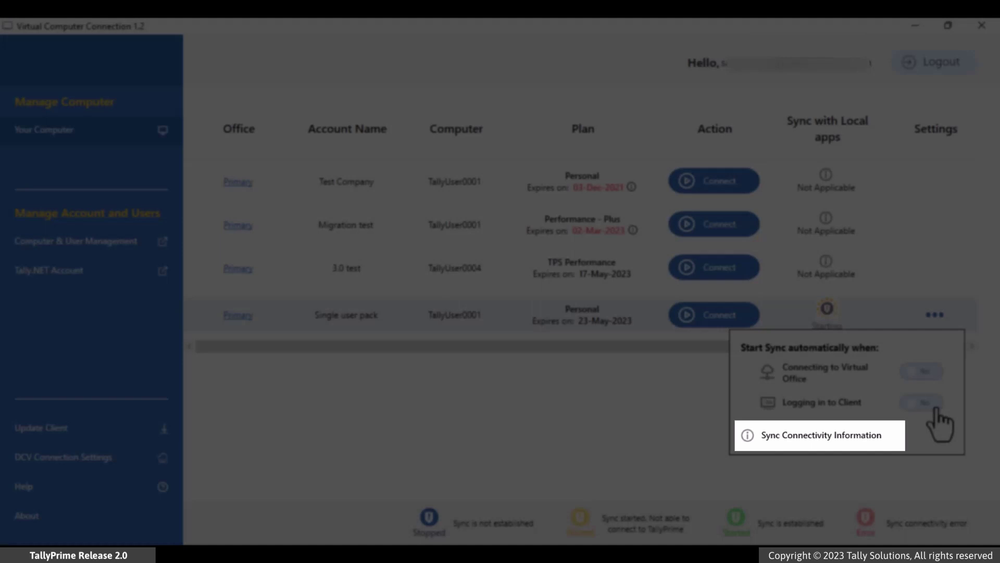
{"action": "left_click", "coordinate": [821, 435]}
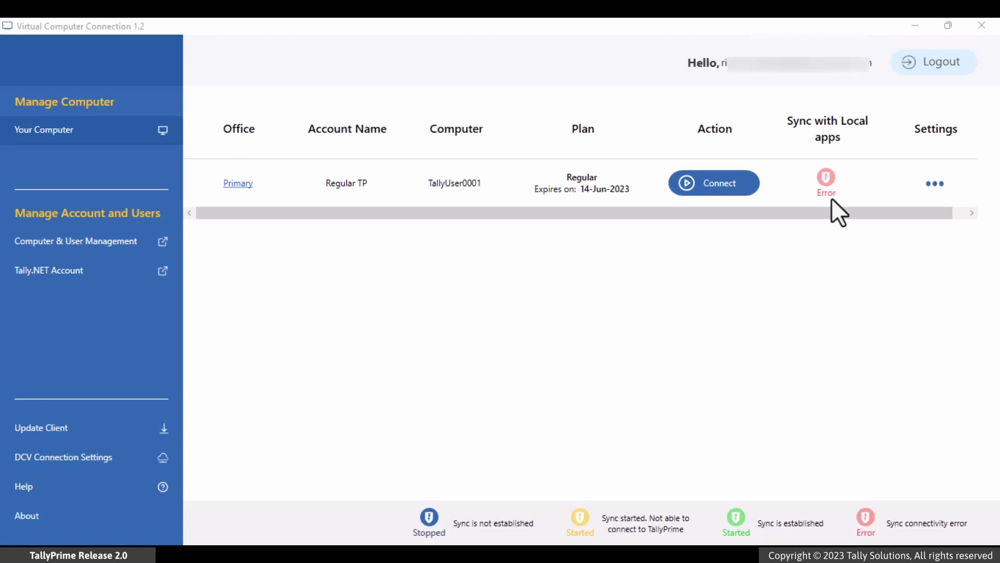
- Reset the Regular TP sync connectivity error from the Sync with Local apps Error icon
{"action": "left_click", "coordinate": [828, 184]}
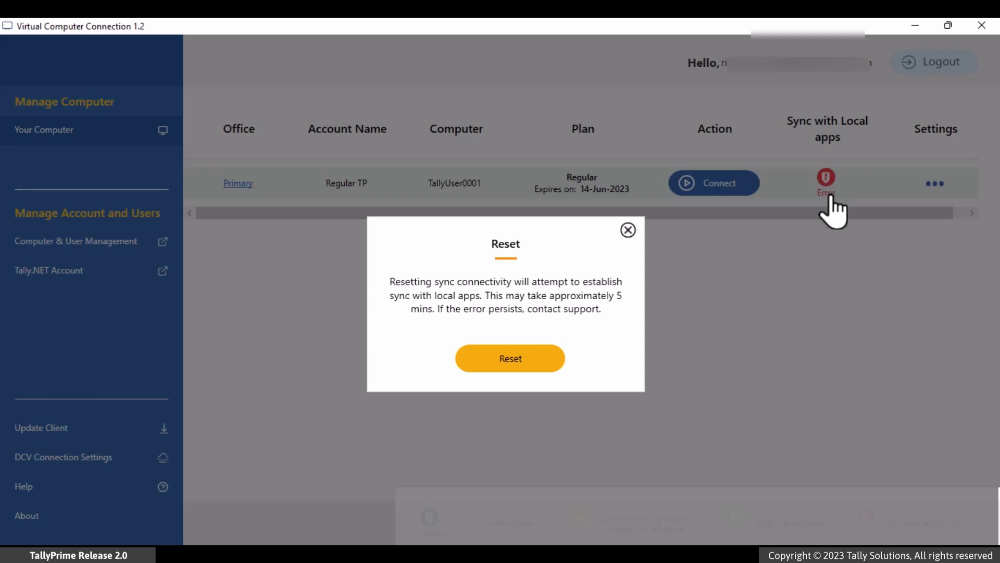
{"action": "left_click", "coordinate": [552, 367]}
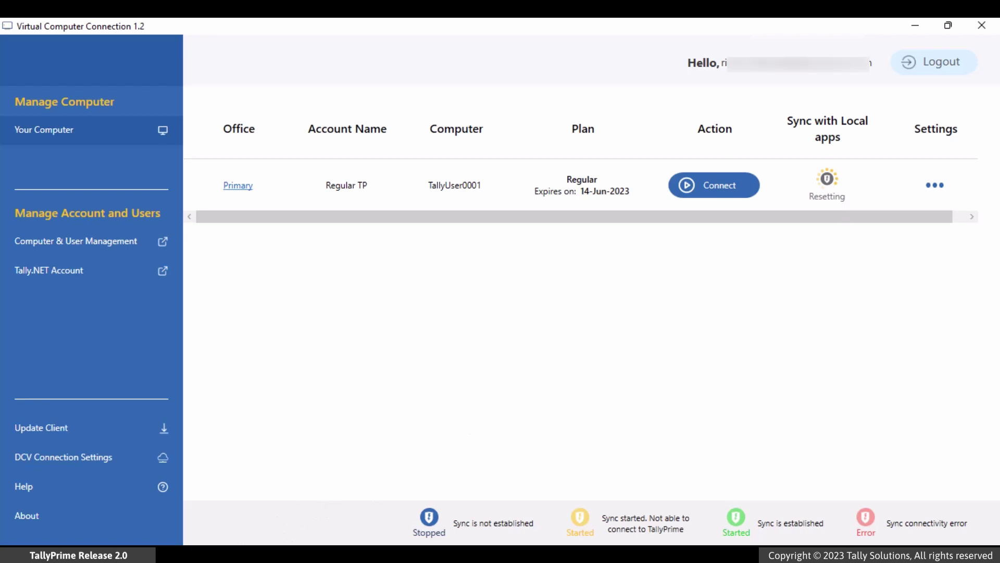